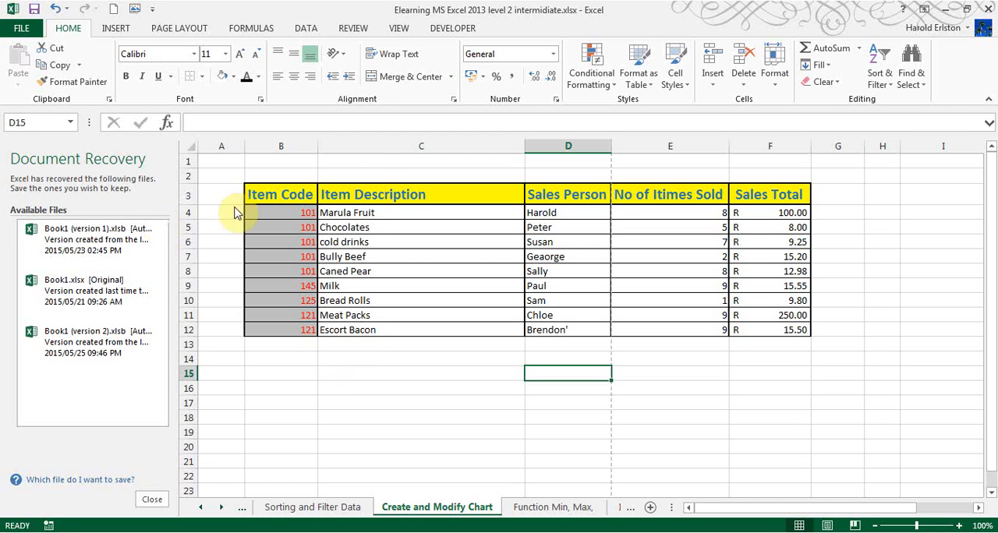
Insert a clustered column chart from the table range C3:F12 and delete it.
click(353, 213)
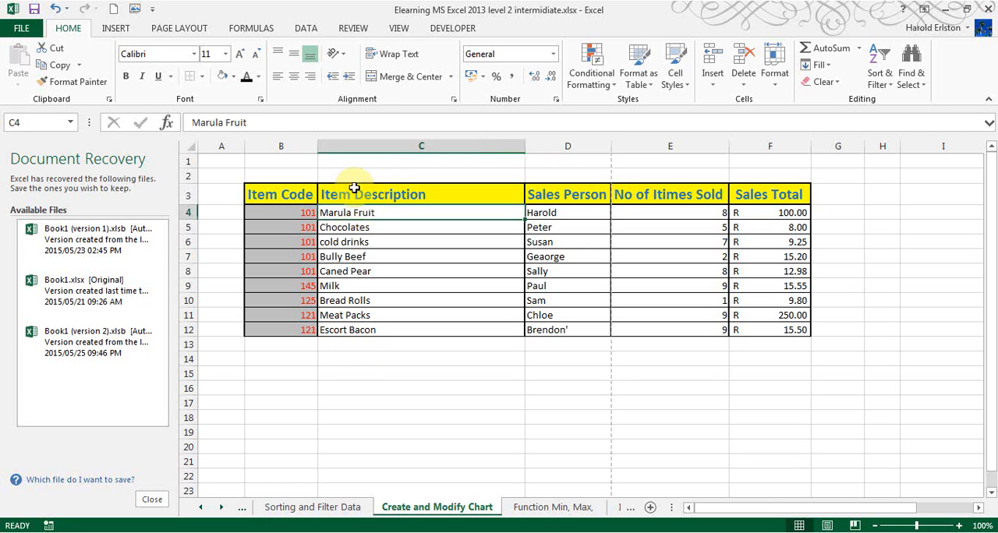
drag(352, 193, 785, 334)
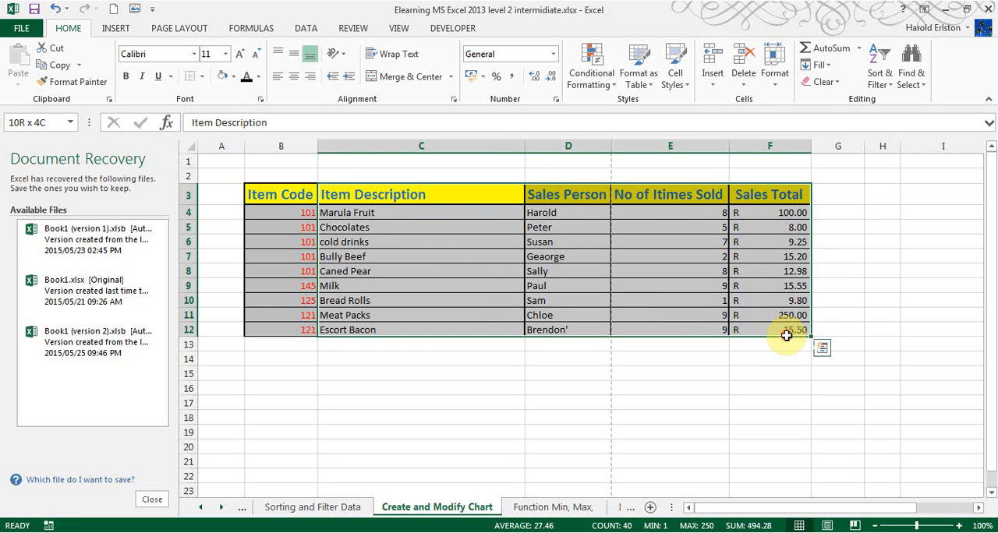
click(115, 28)
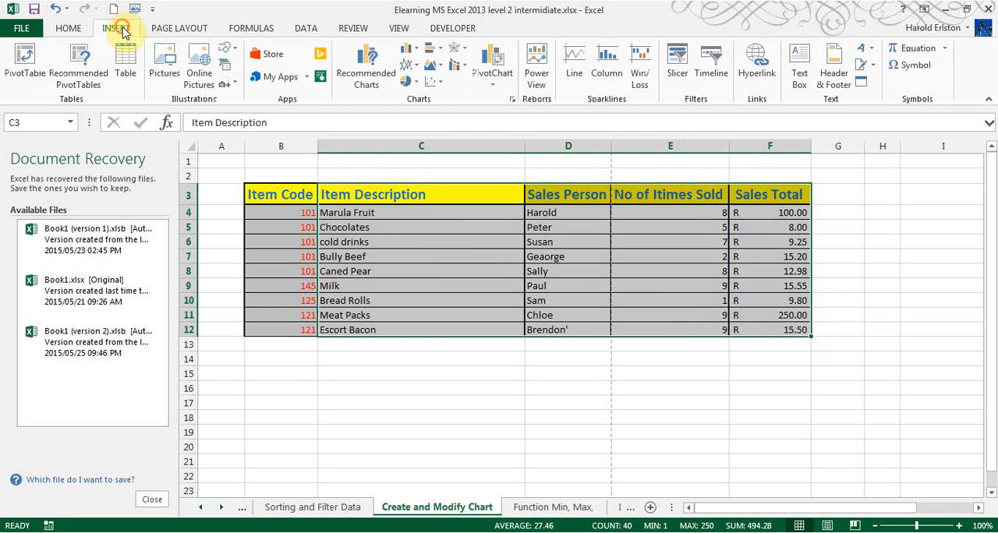
click(410, 61)
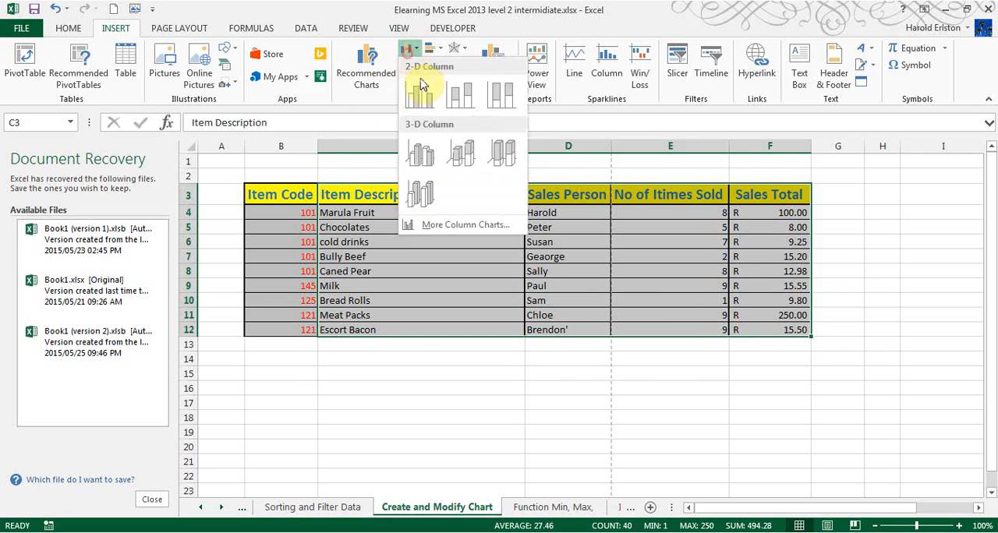
click(415, 148)
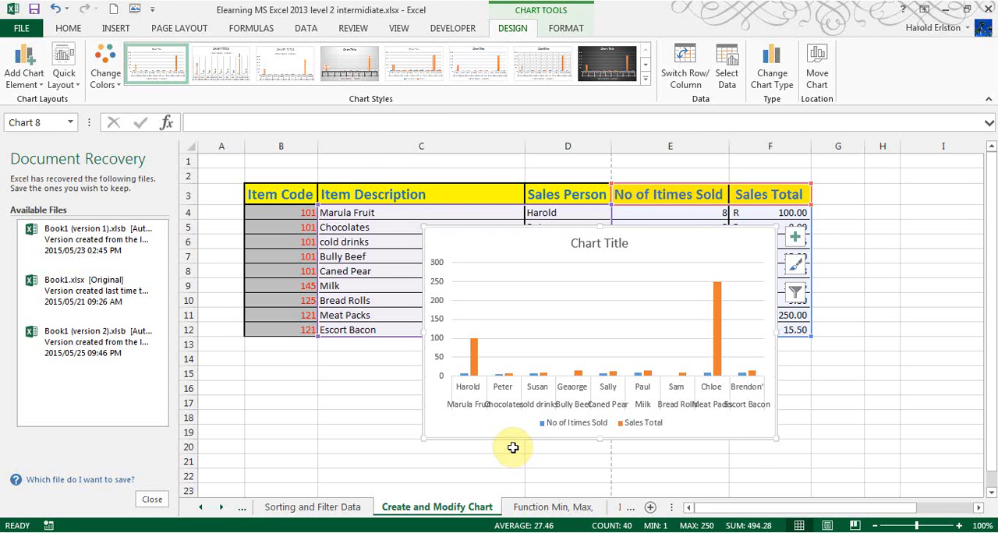
key(Delete)
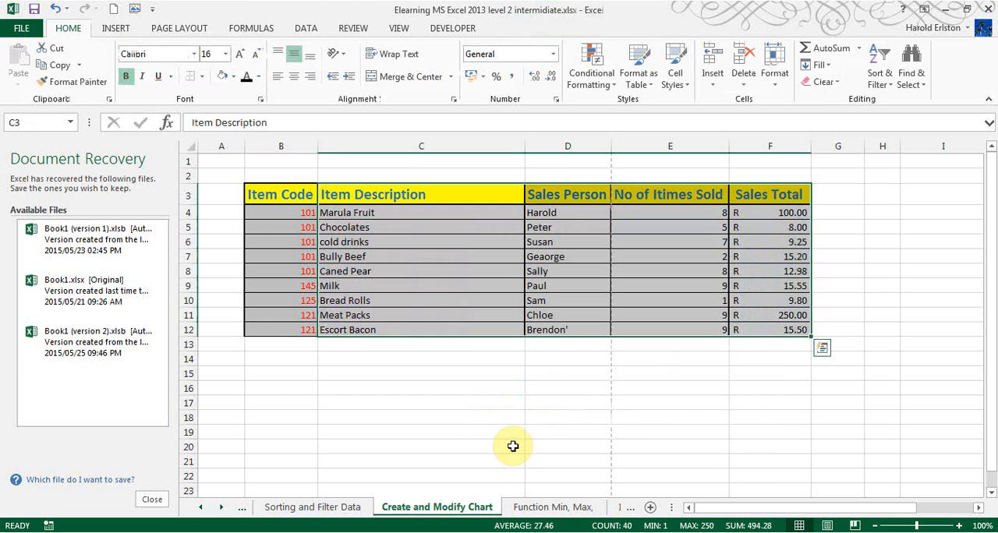
click(428, 400)
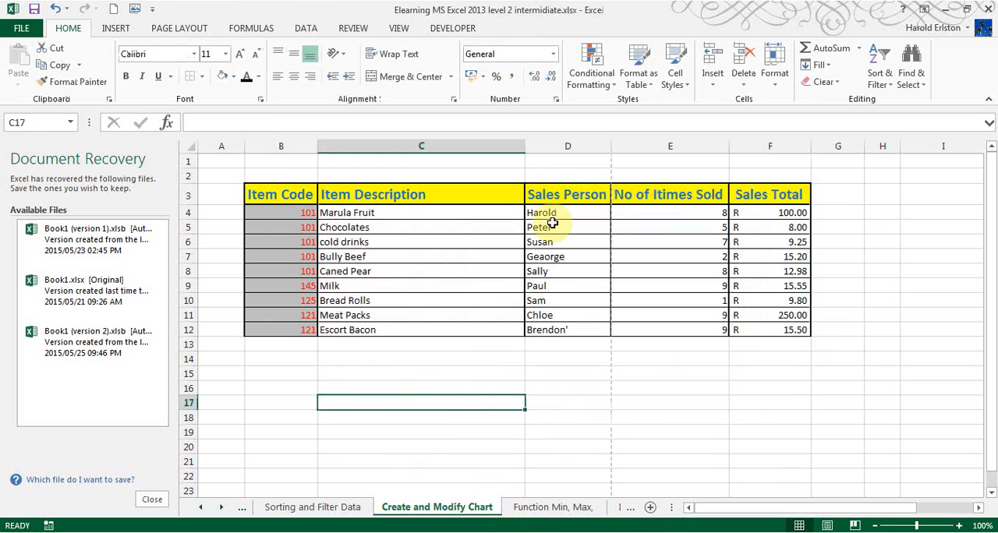
Insert a 2-D clustered column chart from the Sales Person and Sales Total columns, rows 3 to 12.
drag(566, 199, 558, 329)
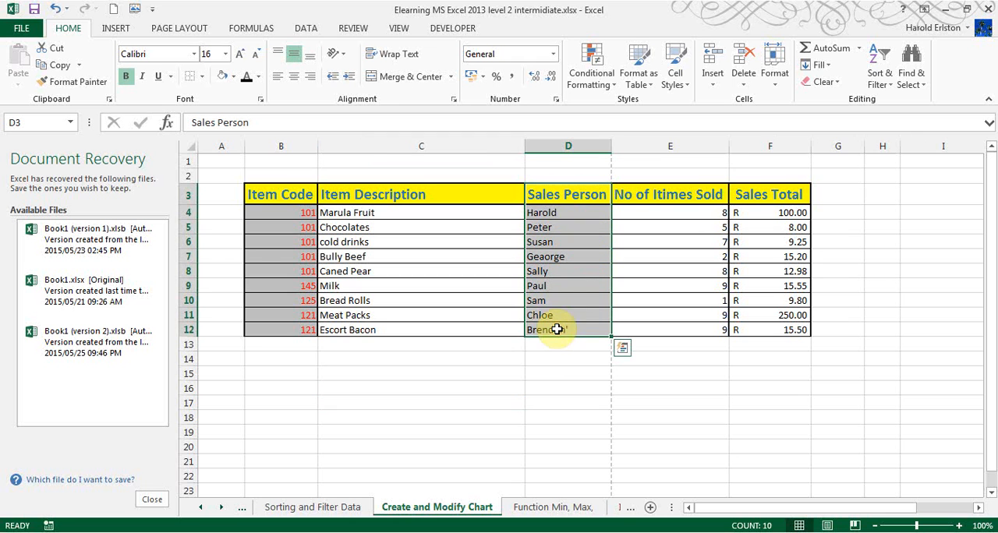
ctrl+click(771, 195)
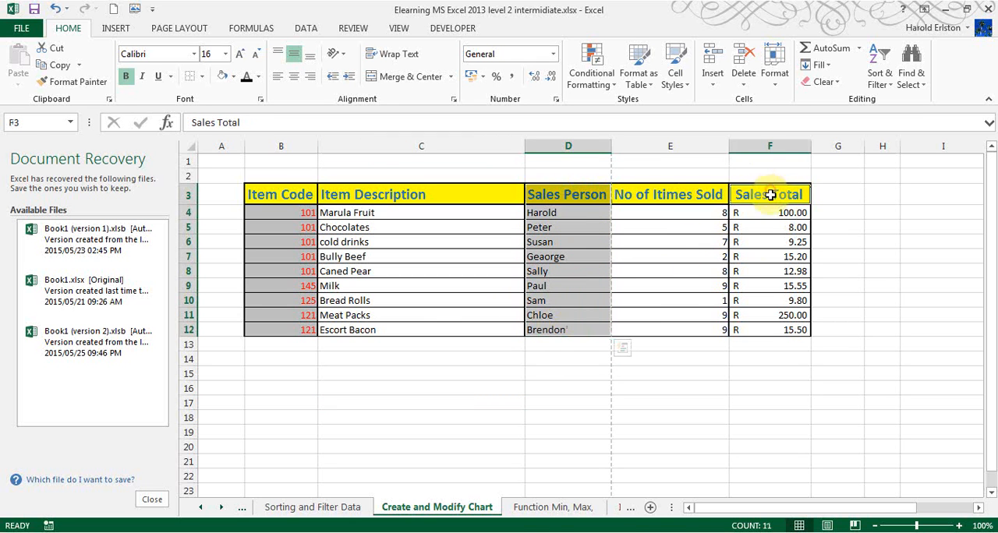
drag(770, 195, 766, 330)
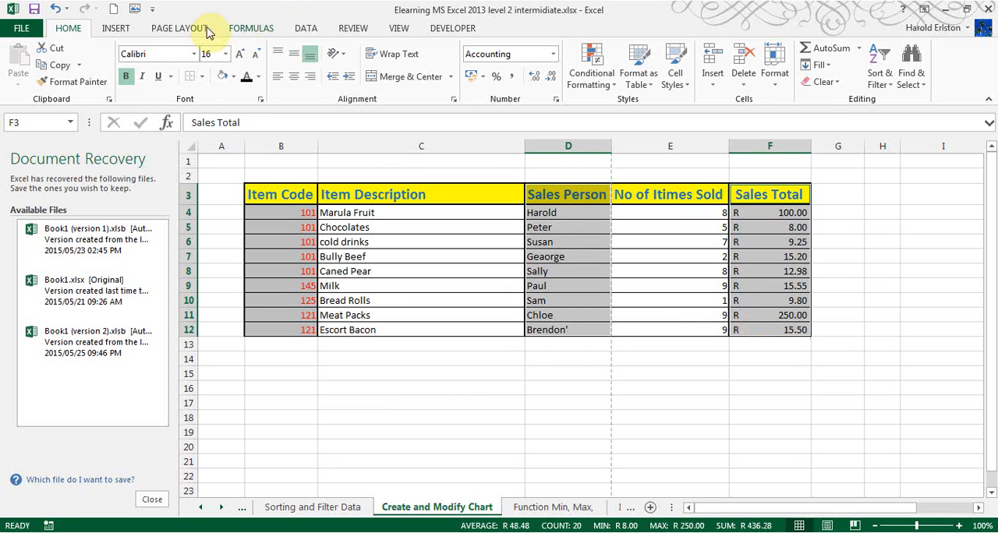
click(115, 28)
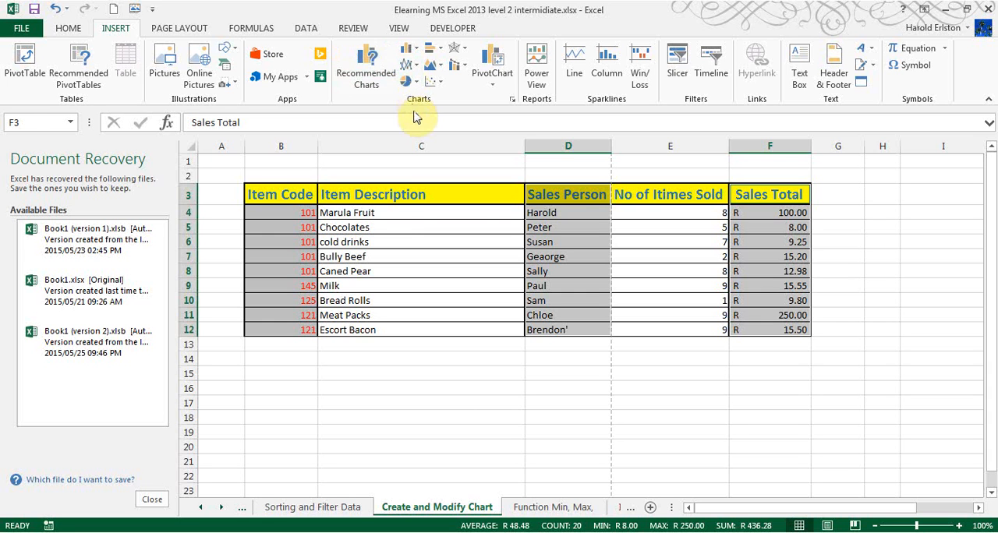
click(408, 48)
click(420, 88)
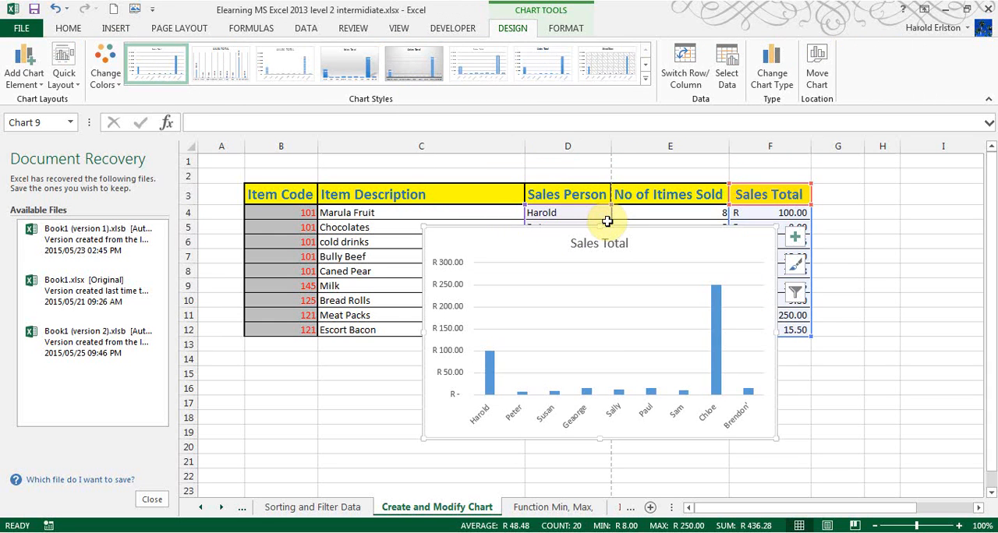
Move the Sales Total chart into the empty cells beside the table, then delete the chart.
drag(607, 222, 994, 175)
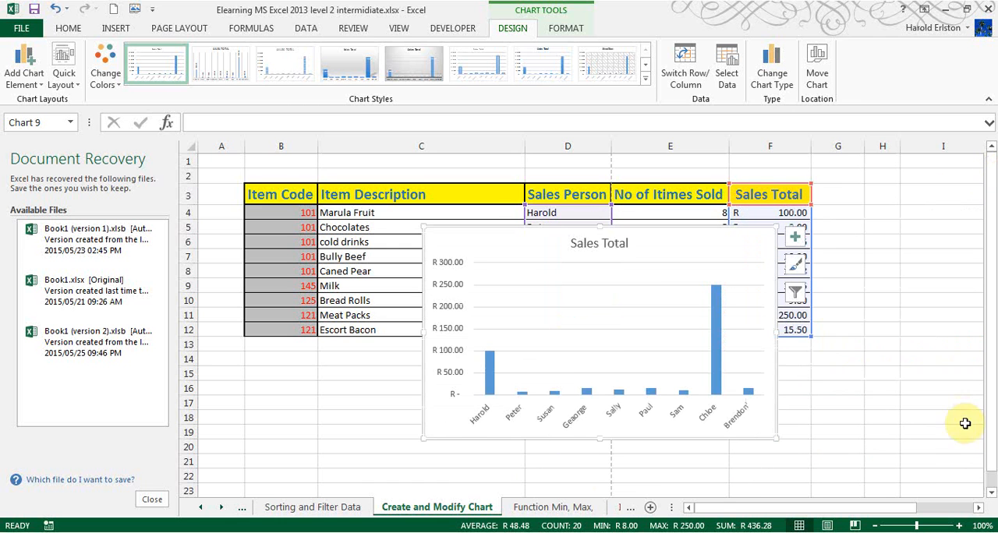
click(978, 508)
click(979, 508)
click(978, 507)
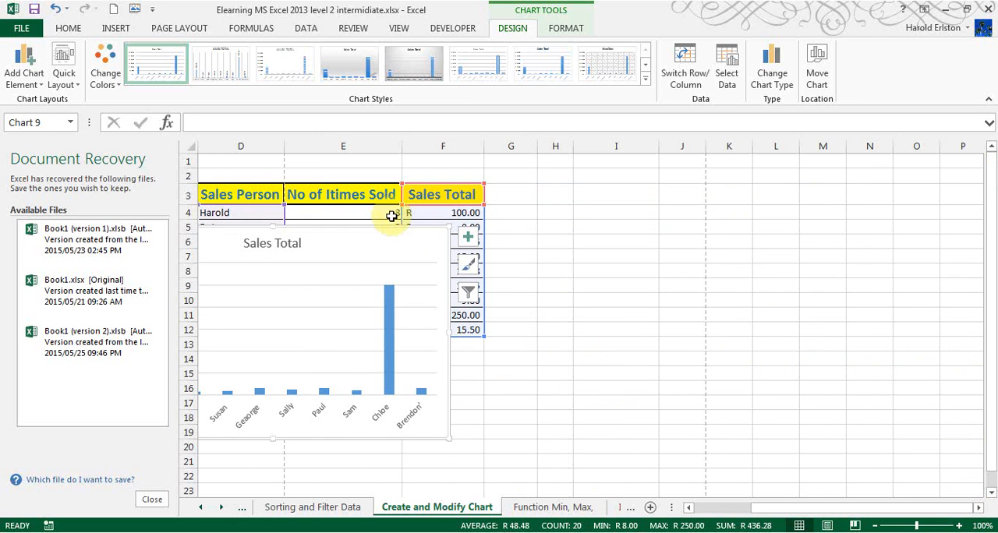
drag(403, 226, 835, 187)
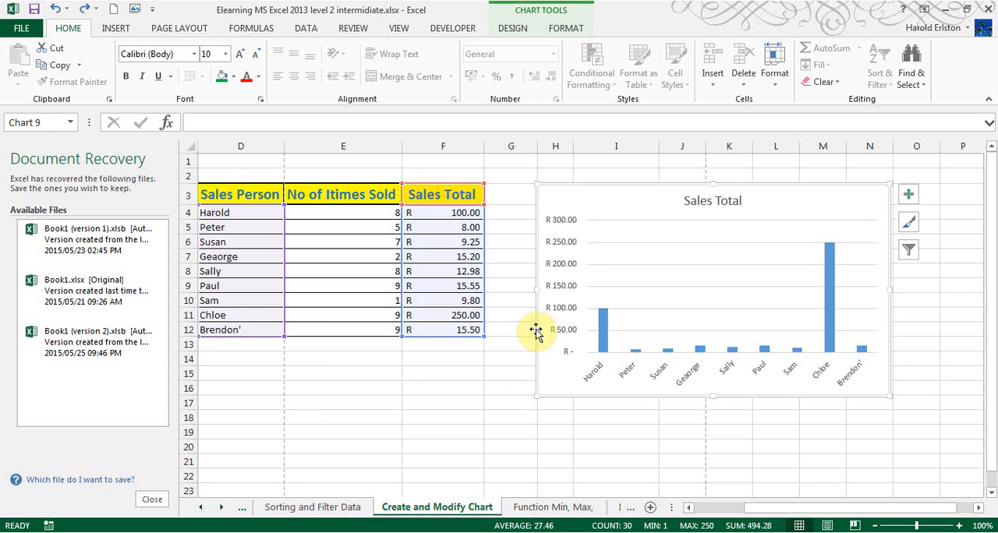
key(Delete)
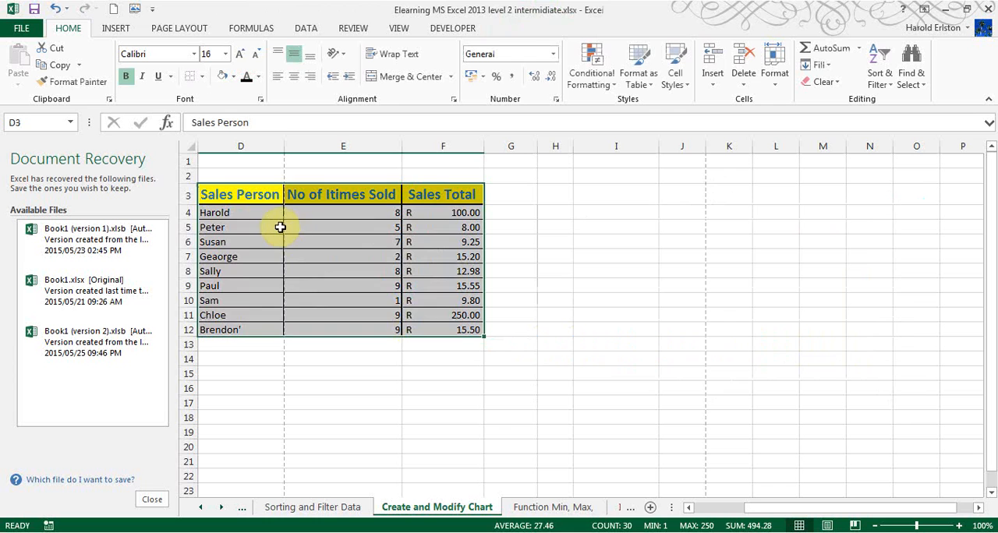
Insert a 2-D clustered column chart from D3:F12 and place it in the empty cells beside the table.
click(265, 209)
drag(260, 194, 465, 330)
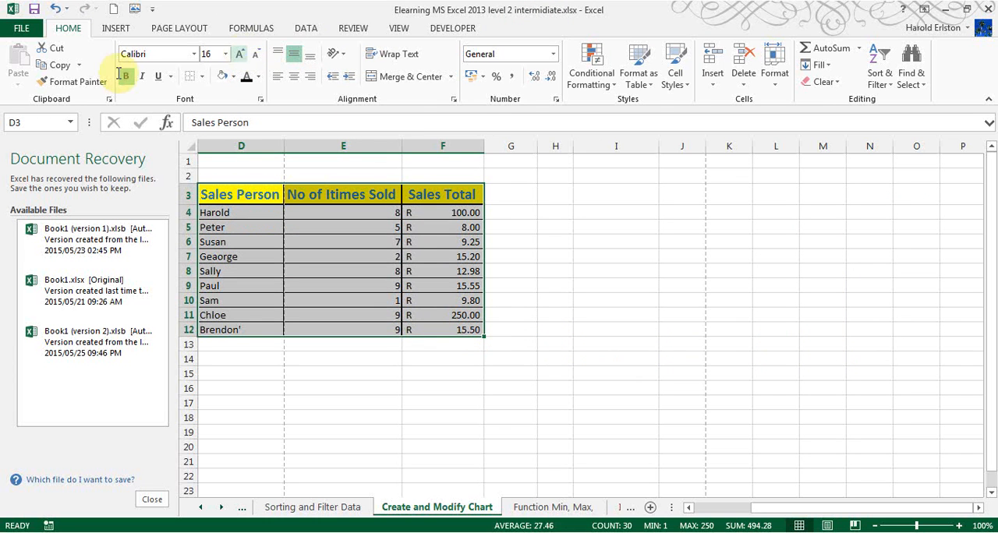
click(119, 28)
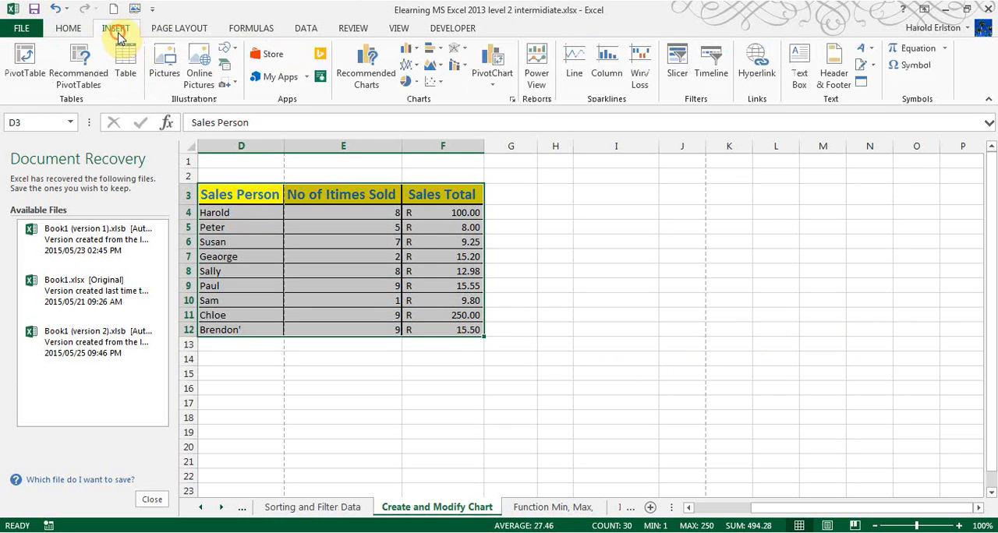
click(411, 55)
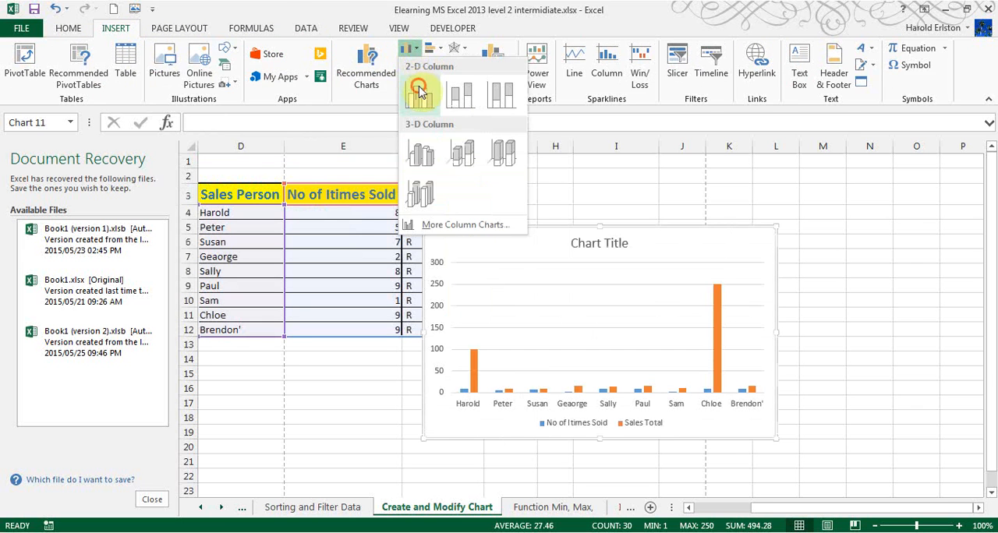
click(417, 86)
drag(542, 228, 645, 201)
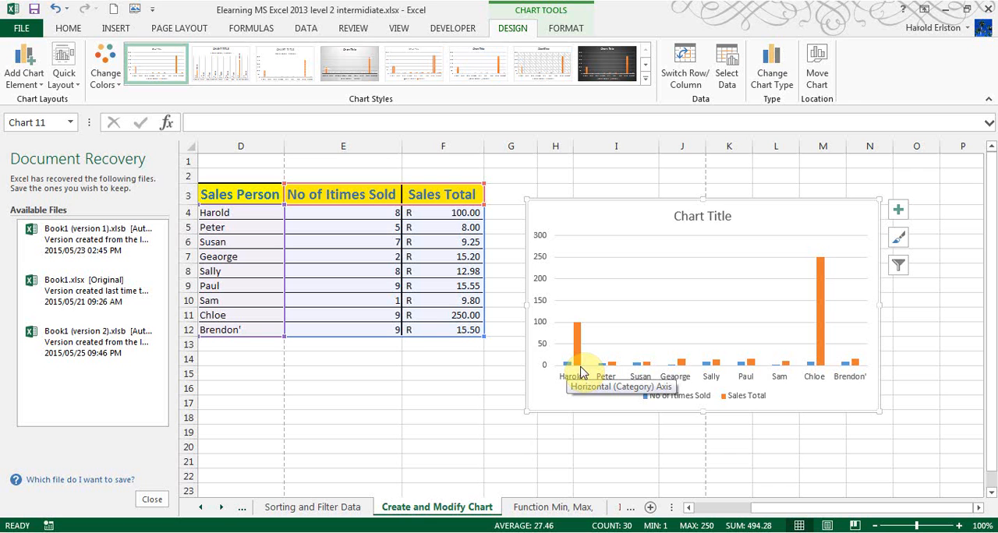
Change the chart type to Stacked Column.
click(785, 62)
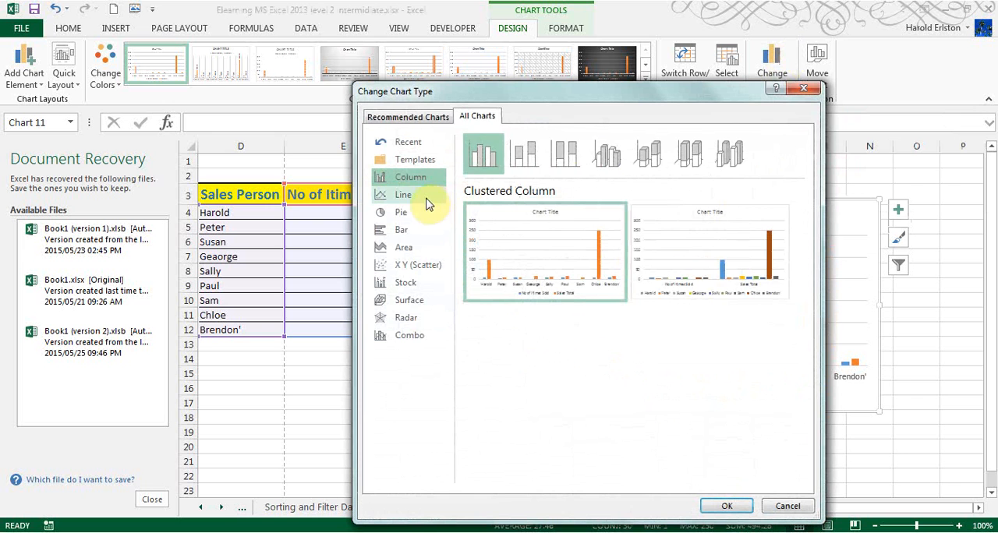
click(525, 156)
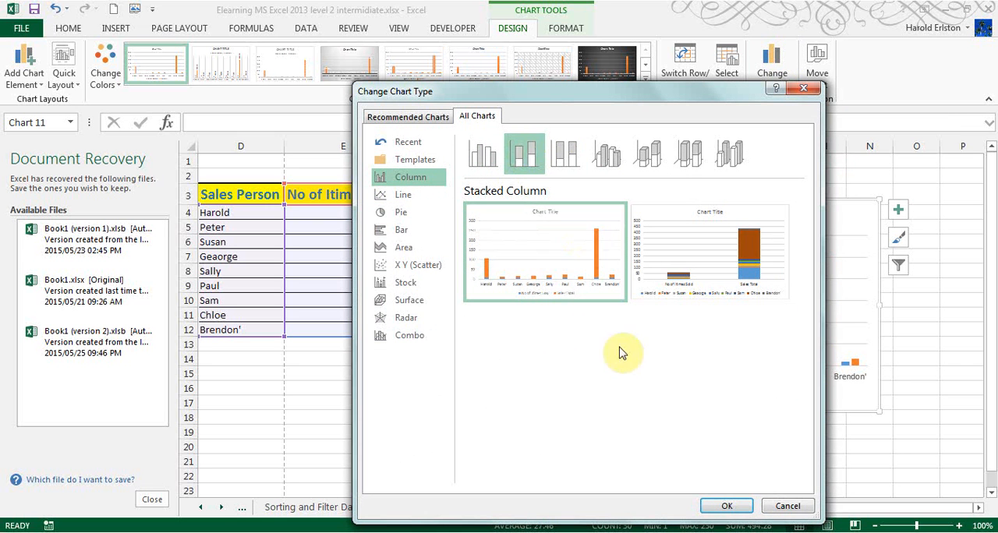
click(725, 506)
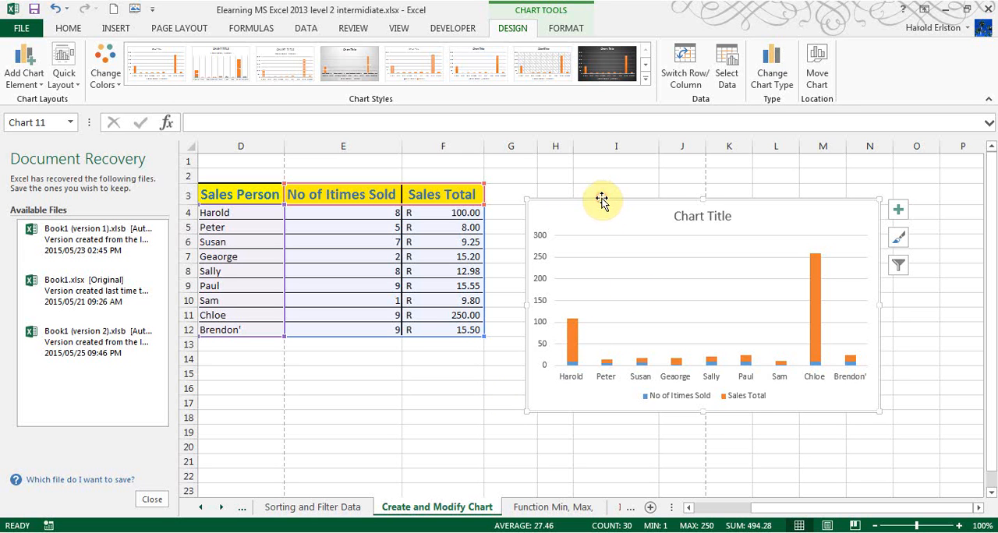
Exclude the No of Itimes Sold series from the chart's data source, keeping only Sales Total.
click(726, 68)
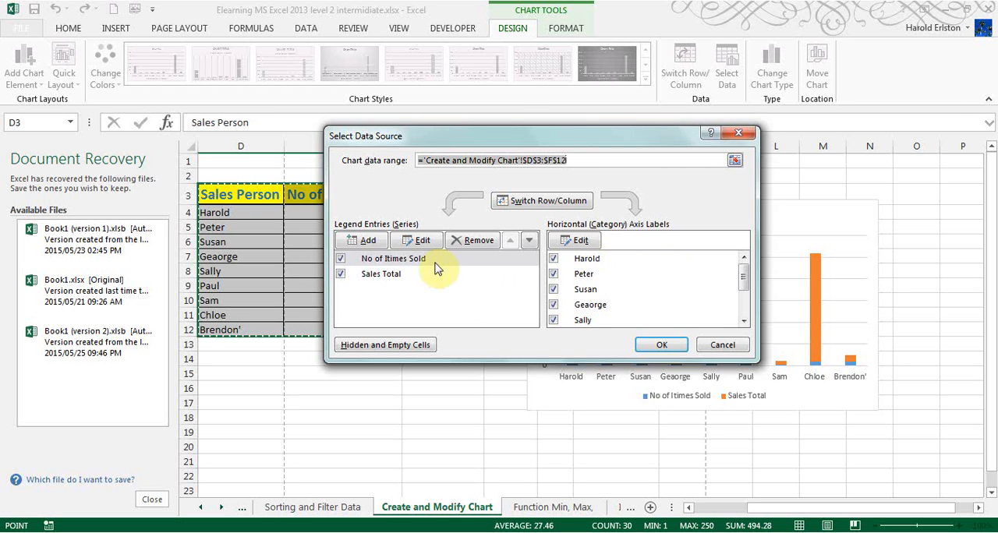
click(341, 259)
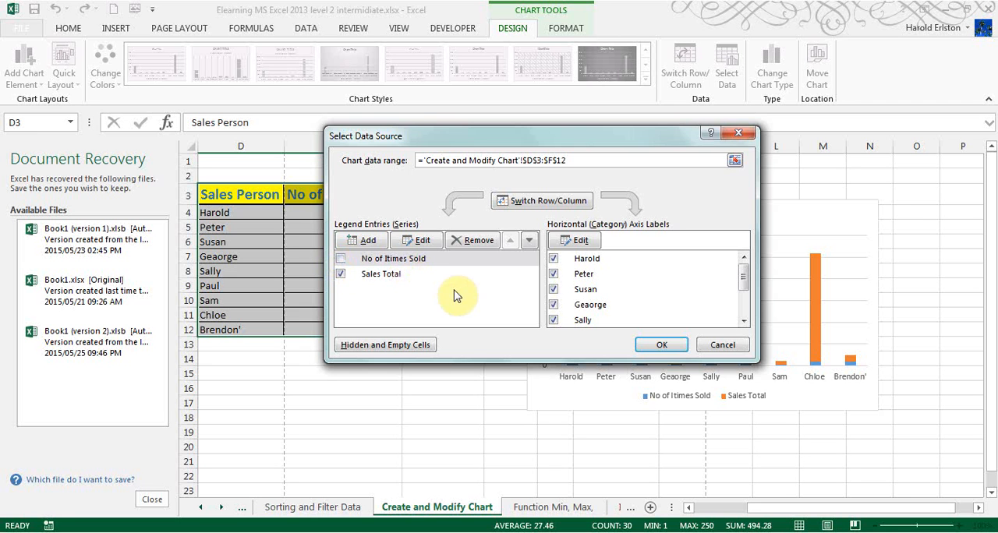
click(661, 345)
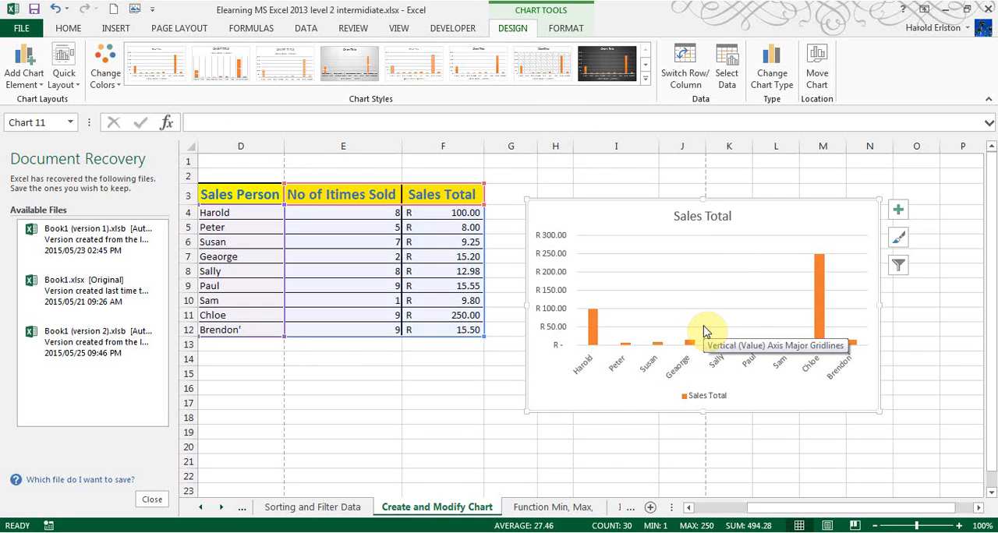
Replace the Sales Total series with No of Itimes Sold in the chart's data source, then delete the chart.
click(725, 78)
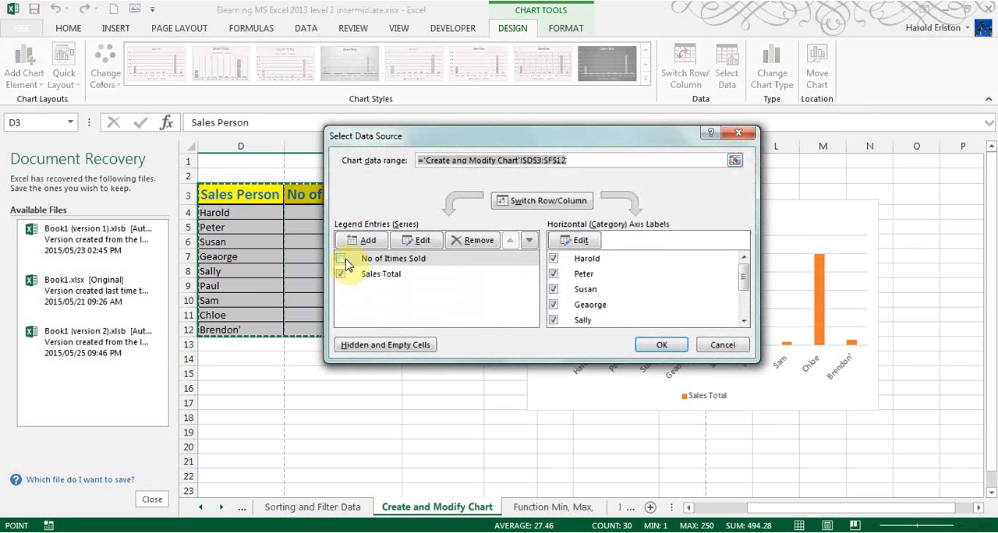
click(341, 275)
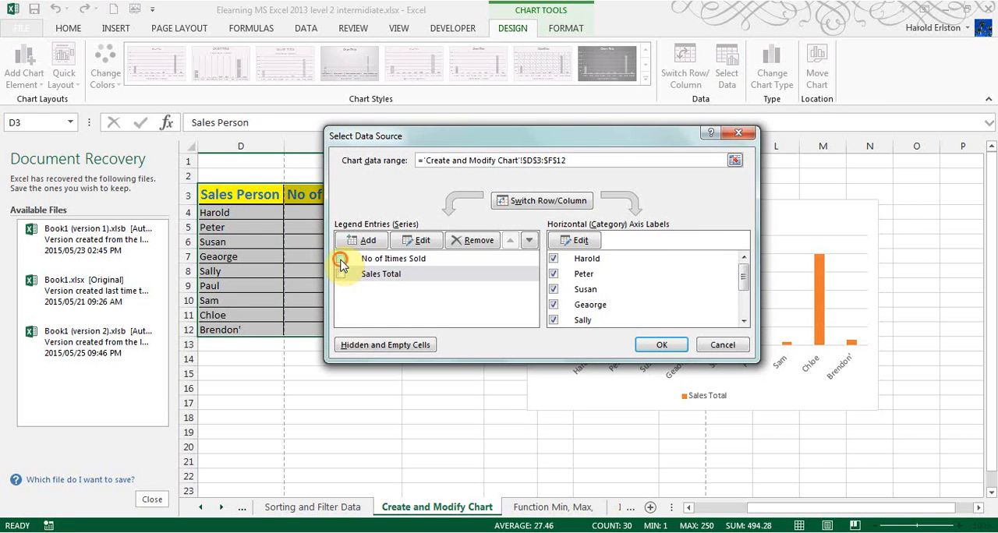
click(341, 259)
click(648, 346)
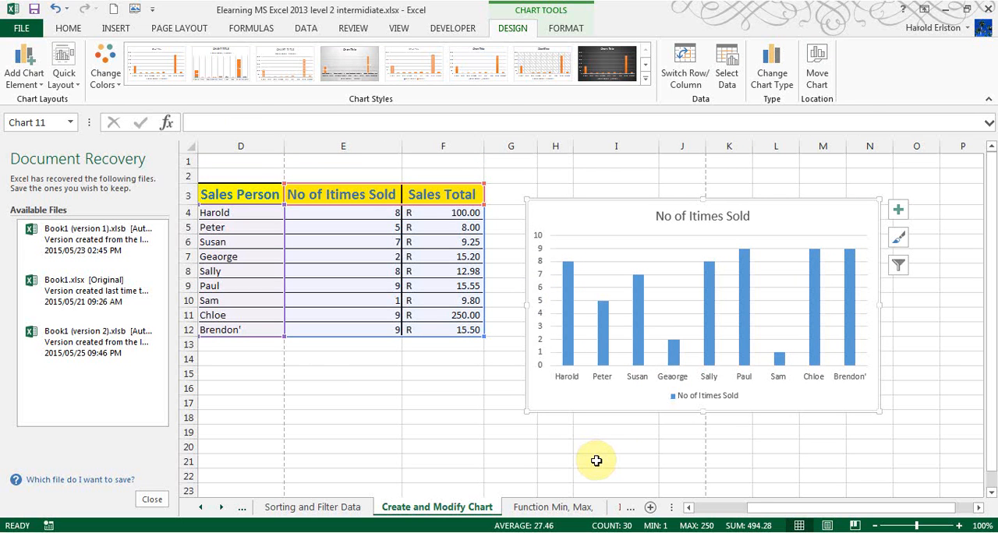
key(Delete)
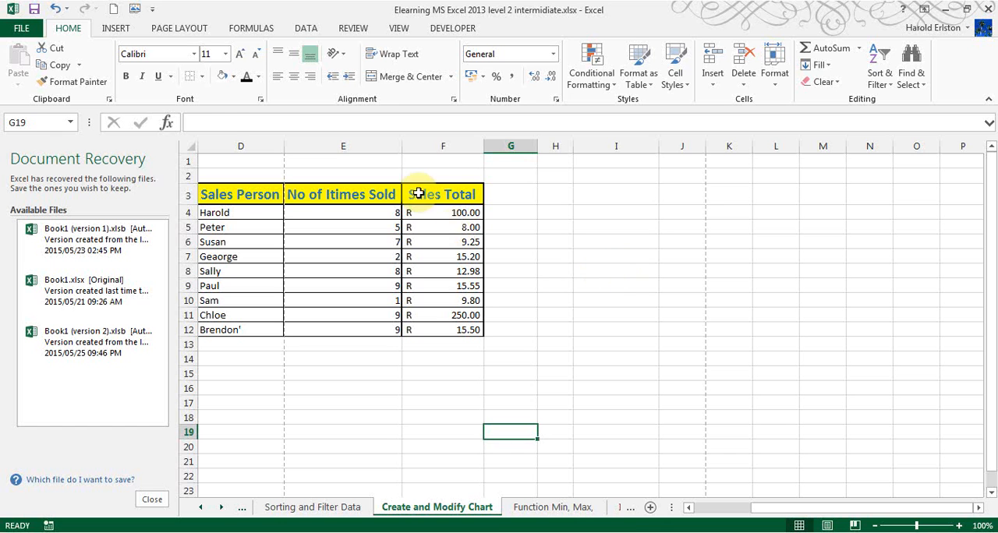
Insert a 2-D clustered column chart from the Sales Person and Sales Total columns and move it beside the table.
drag(425, 189, 437, 328)
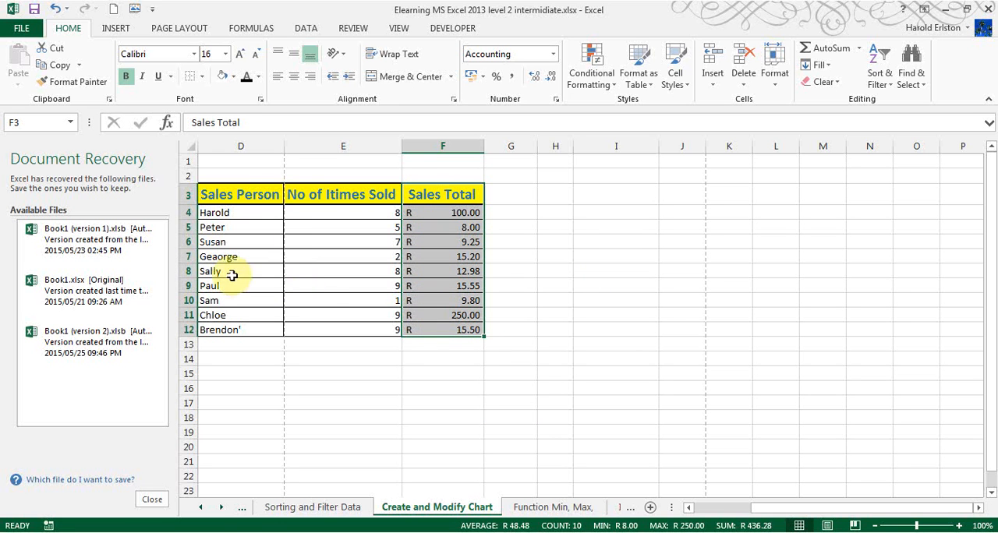
drag(248, 193, 265, 331)
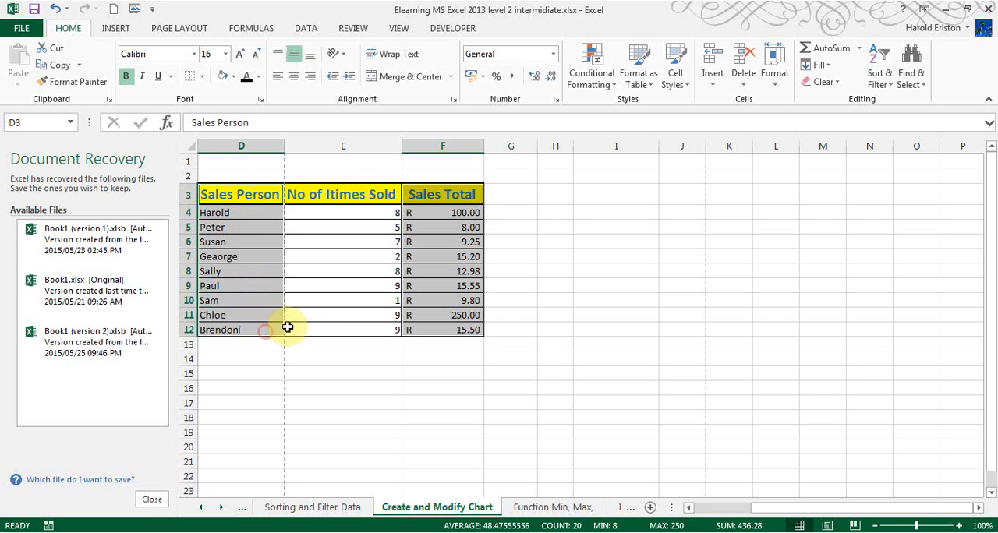
click(119, 28)
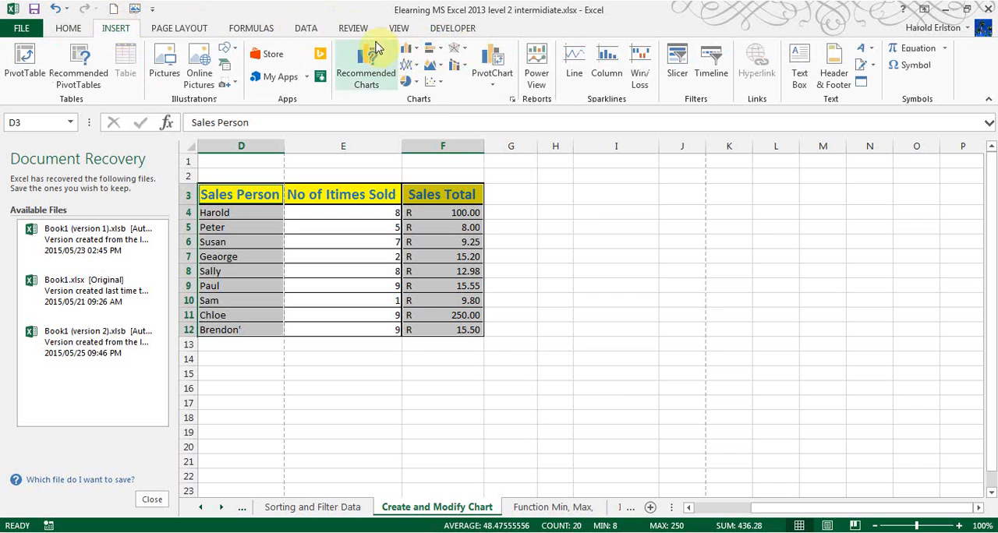
click(406, 49)
click(424, 95)
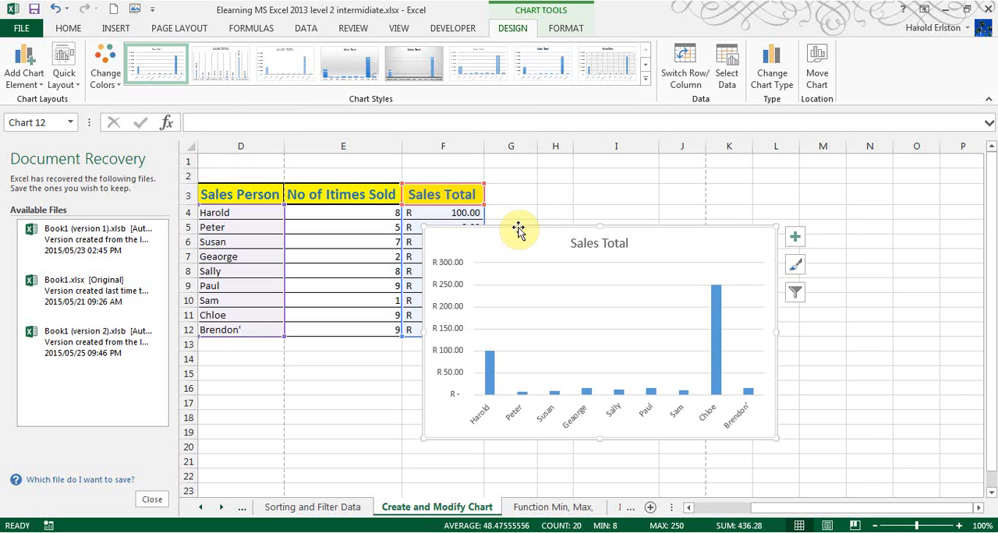
drag(517, 231, 590, 200)
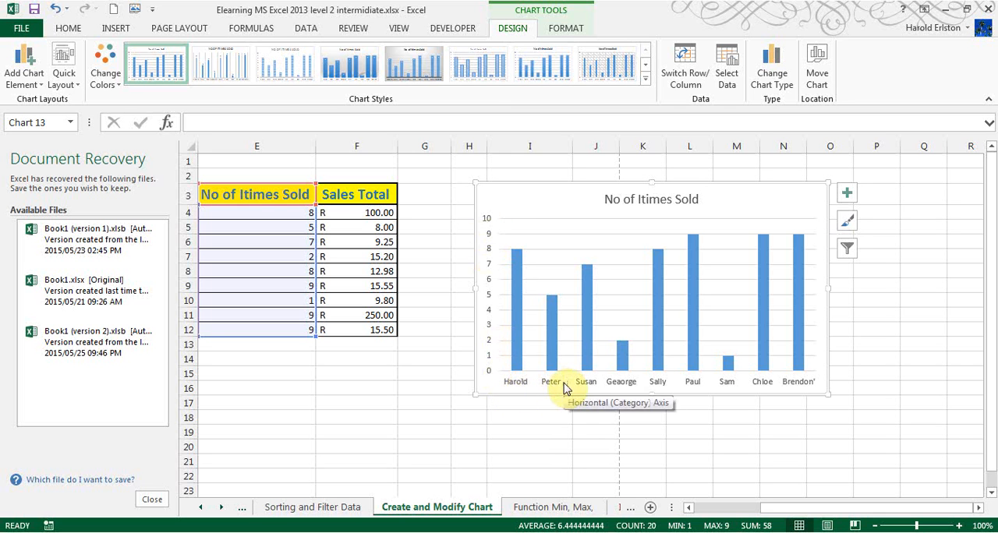
Swap the rows and columns in the chart's data source so that each sales person is a separate series.
click(549, 357)
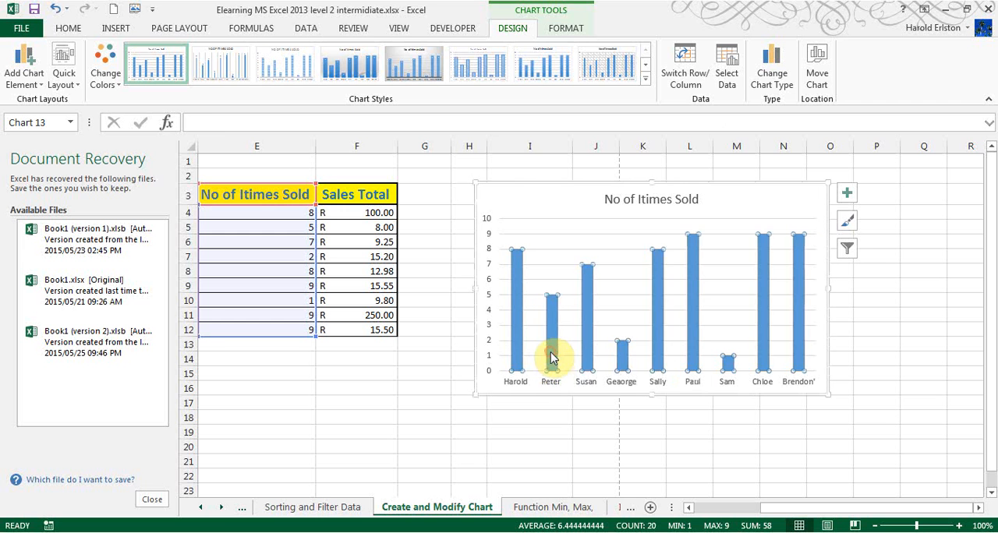
click(724, 68)
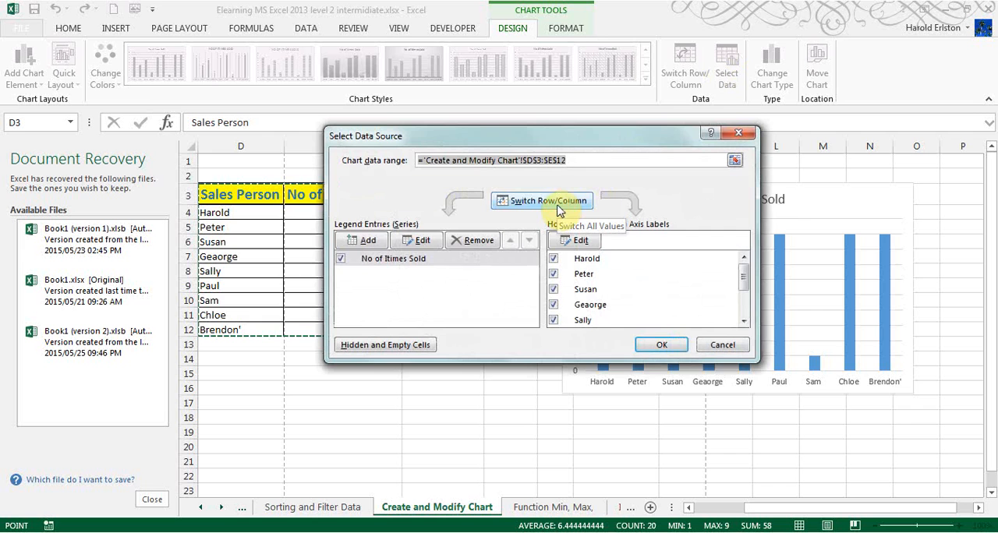
click(558, 203)
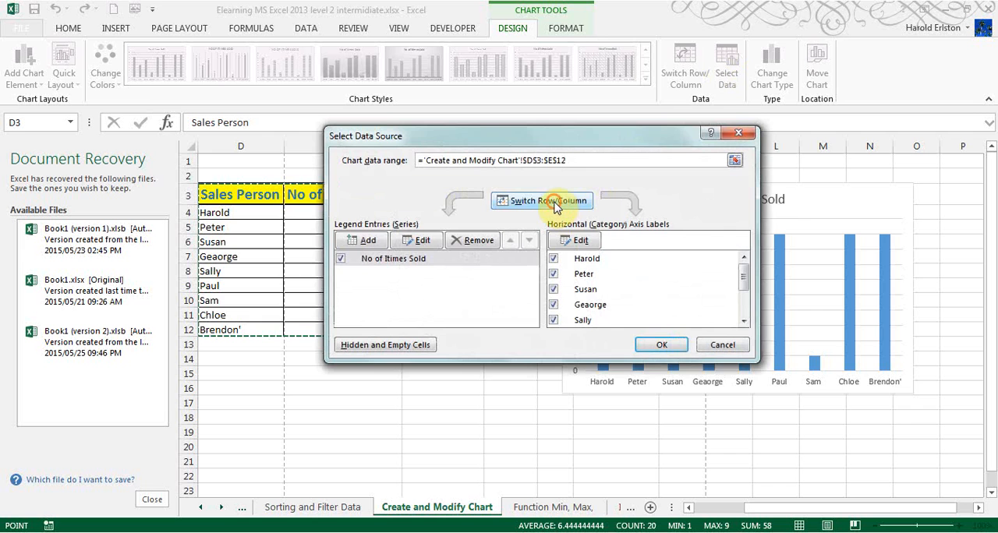
click(662, 345)
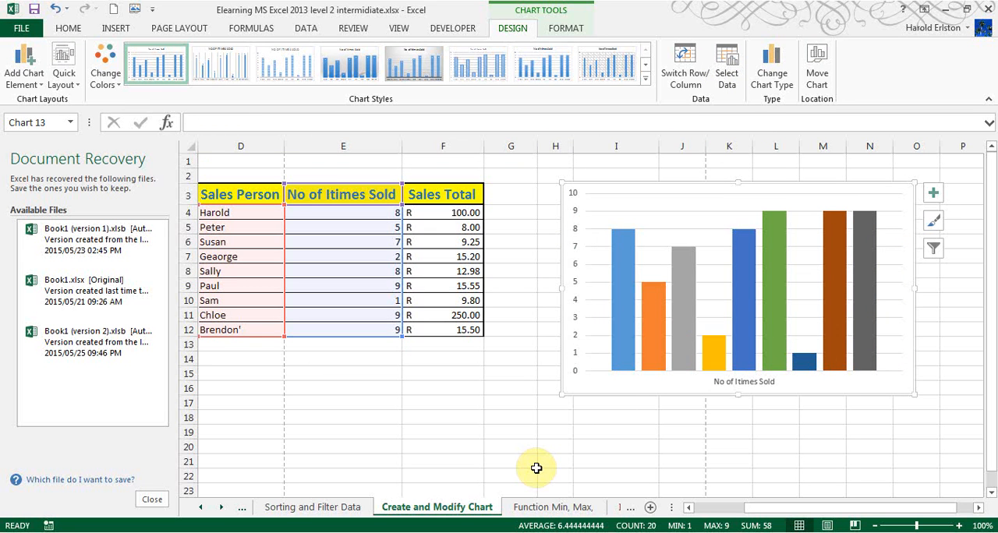
Toggle the chart's rows and columns, finishing with the sales persons as categories along the horizontal axis.
click(691, 70)
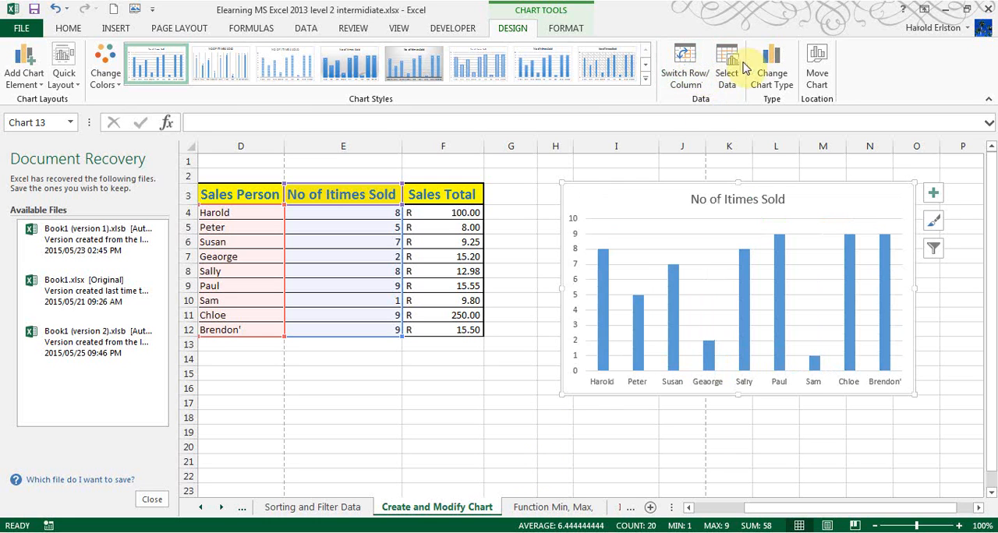
click(691, 70)
click(691, 70)
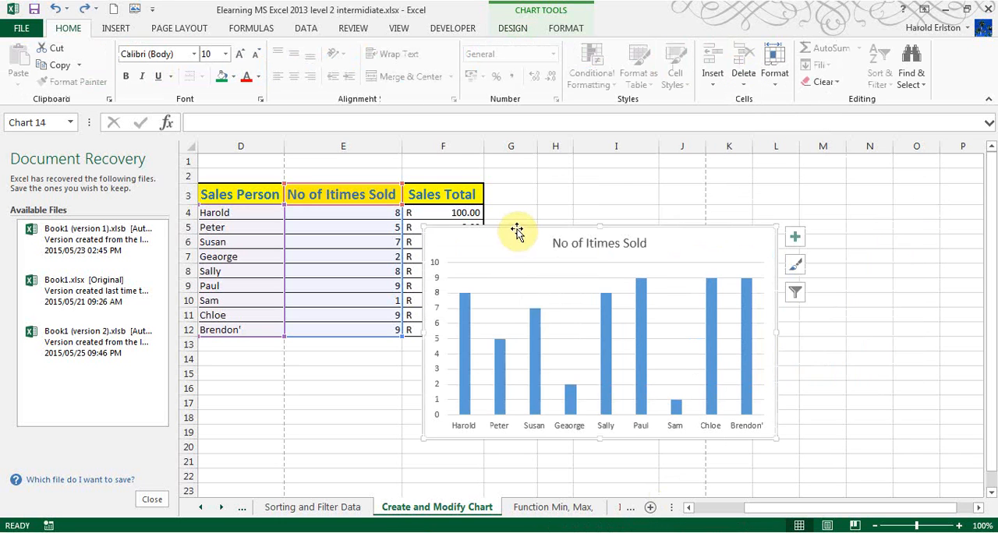
Move the No of Itimes Sold chart beside the table and apply chart Style 14 to it.
mouse_move(517, 226)
mouse_down()
mouse_move(683, 199)
mouse_move(670, 188)
mouse_up()
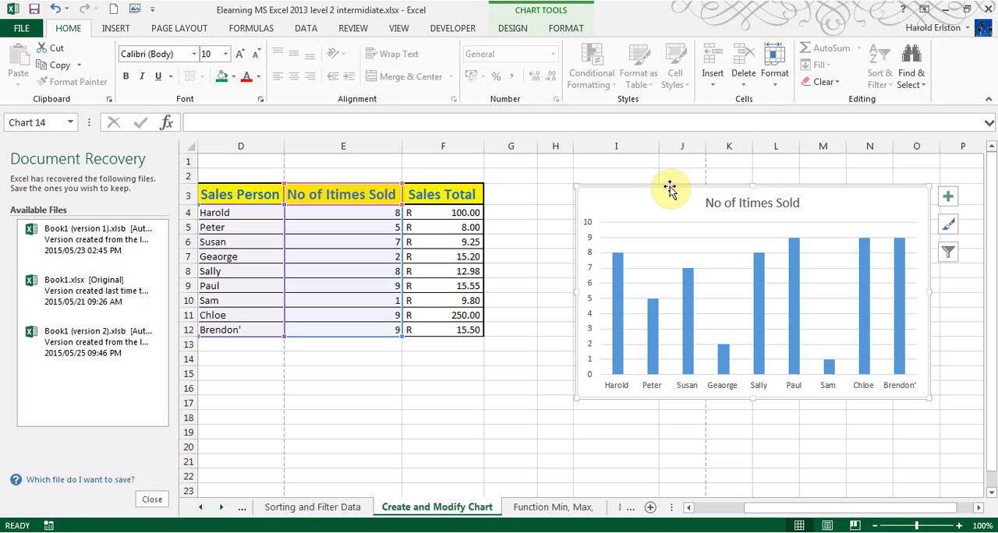
click(513, 29)
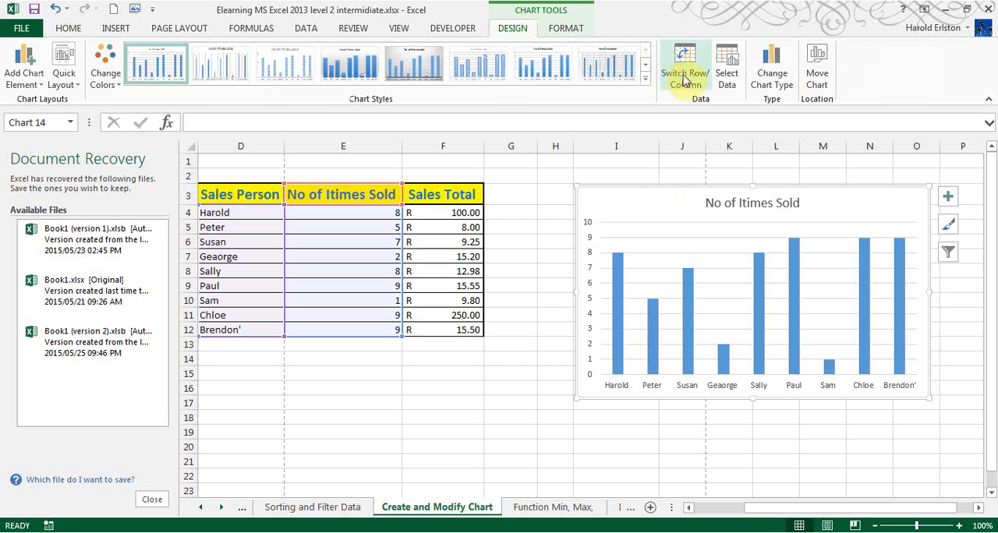
click(645, 78)
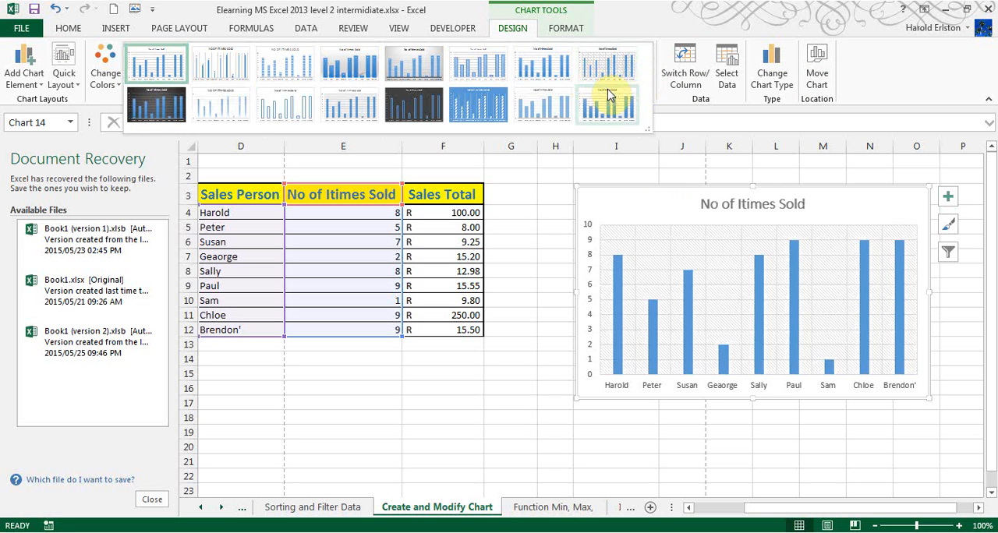
click(467, 106)
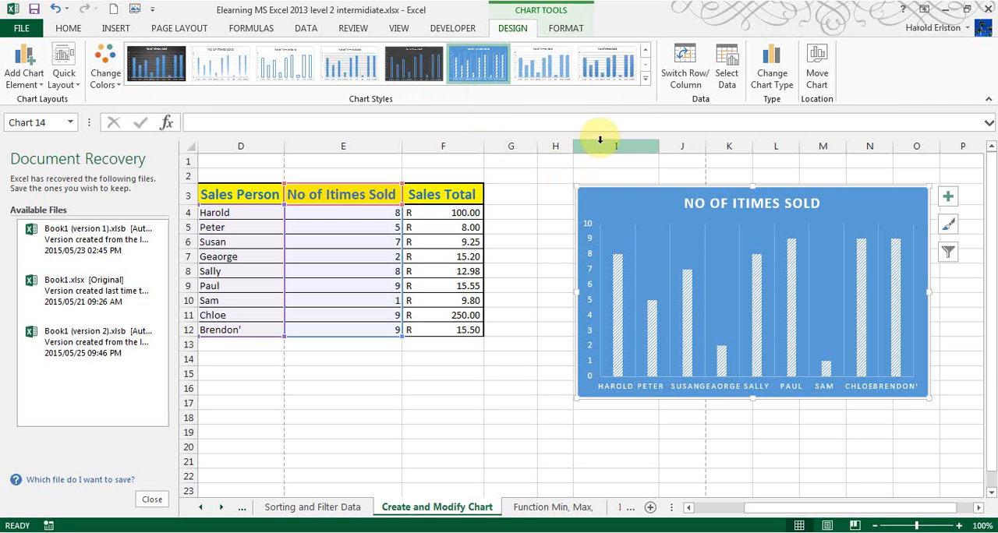
Preview the Clustered Bar type for the chart, then change the chart type to Line.
click(771, 74)
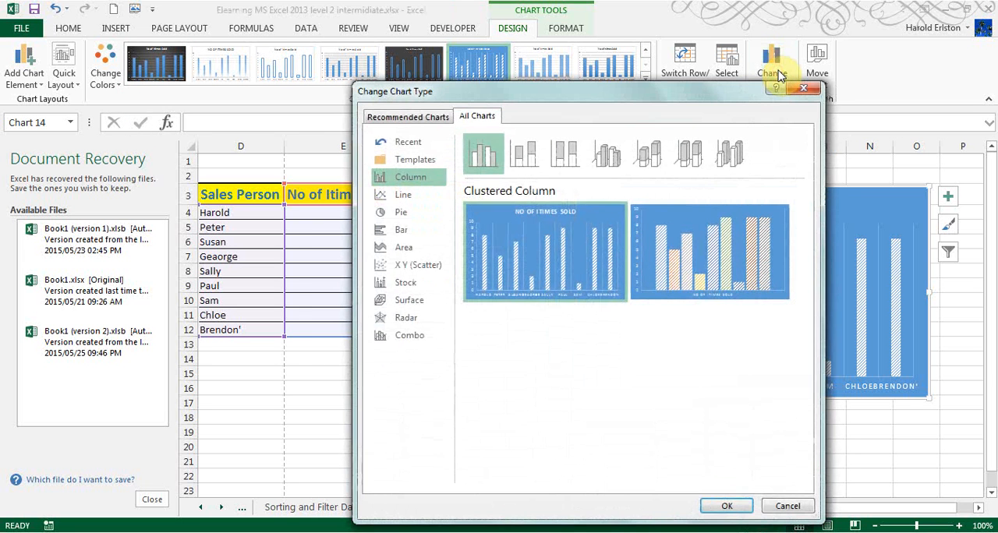
click(403, 231)
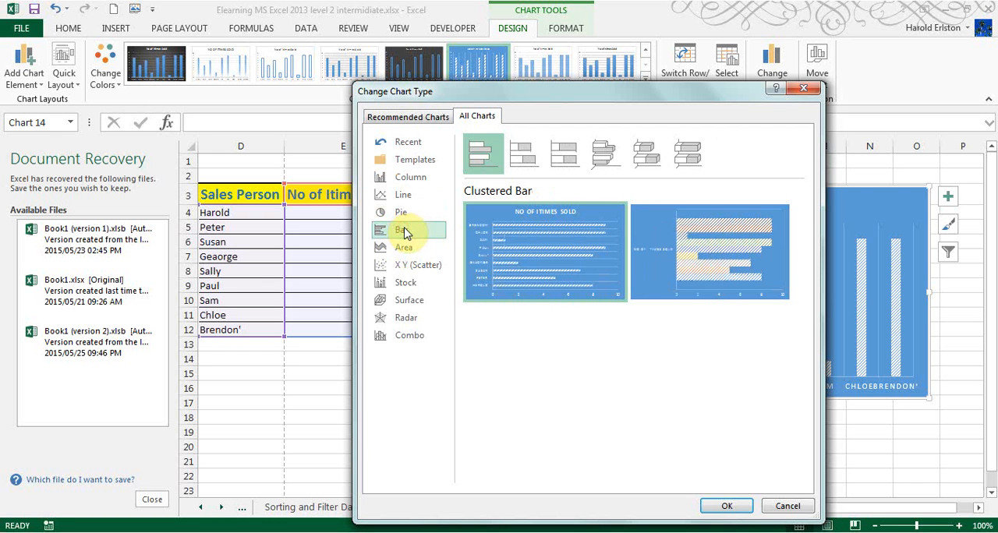
click(410, 198)
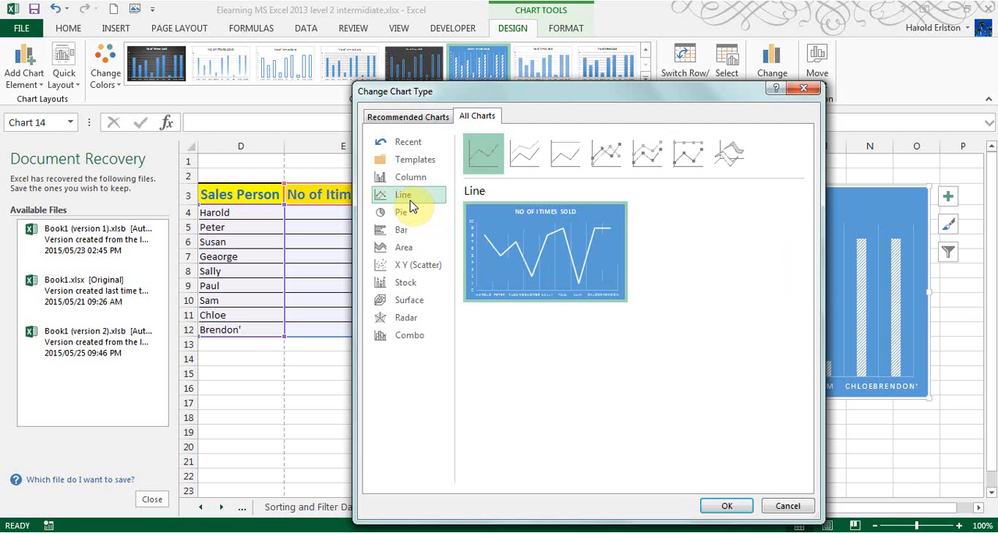
click(729, 507)
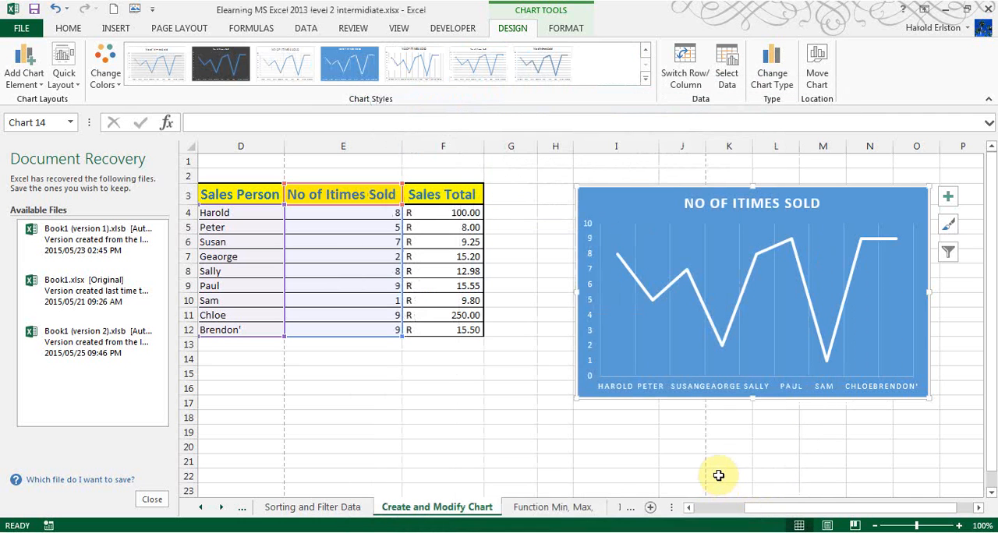